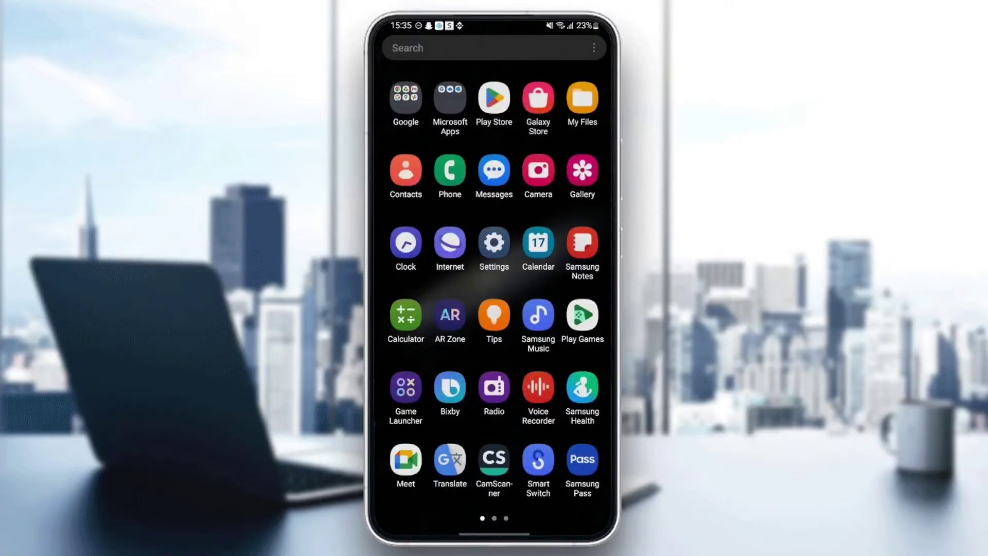
Open Android Settings and go to the Apps list of installed apps
click(494, 243)
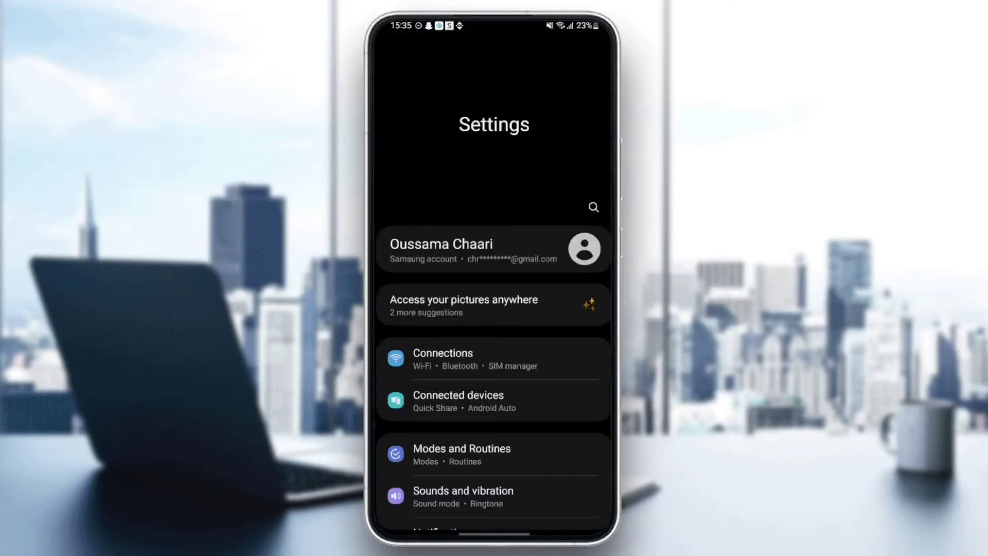
scroll(494, 309, down, 5)
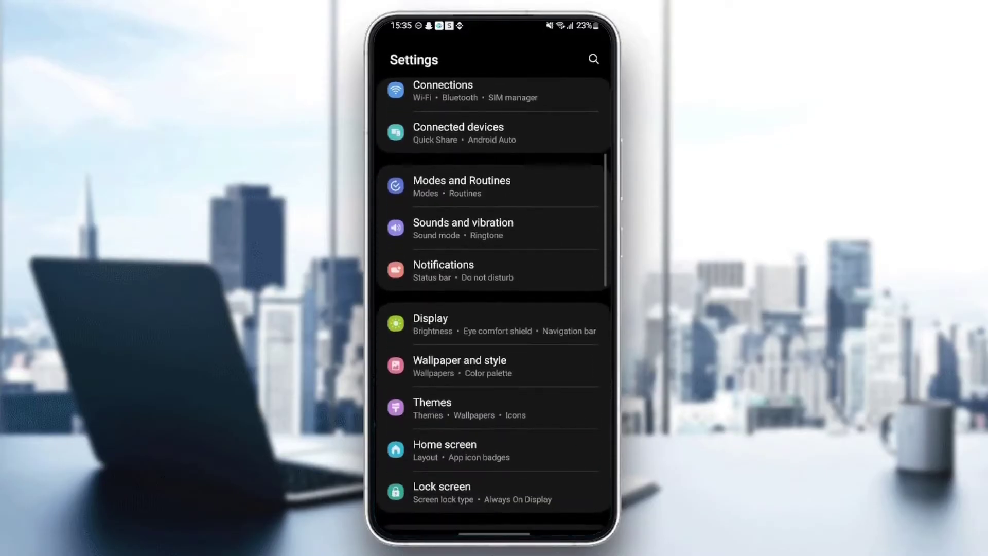
scroll(494, 309, down, 5)
scroll(495, 309, down, 2)
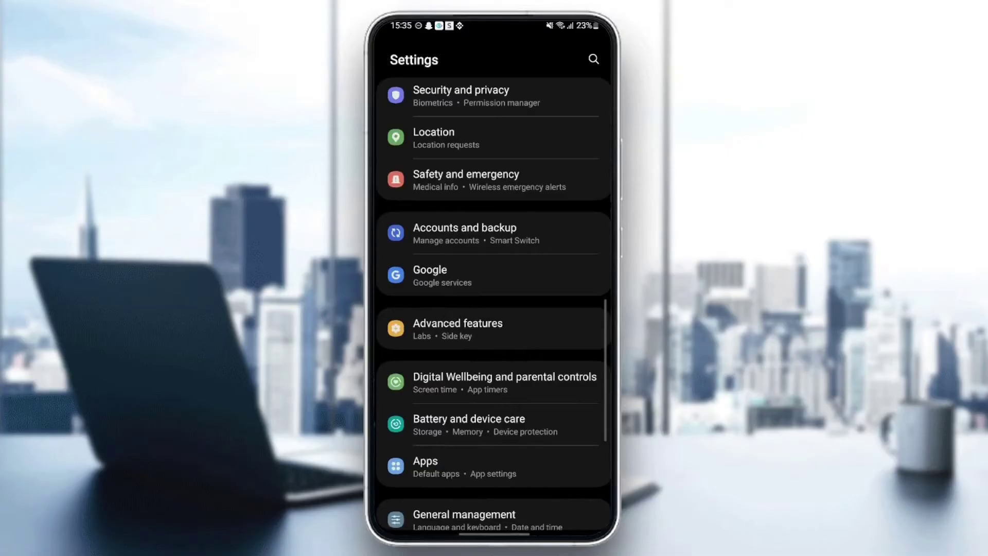
scroll(494, 309, down, 2)
scroll(494, 309, down, 2)
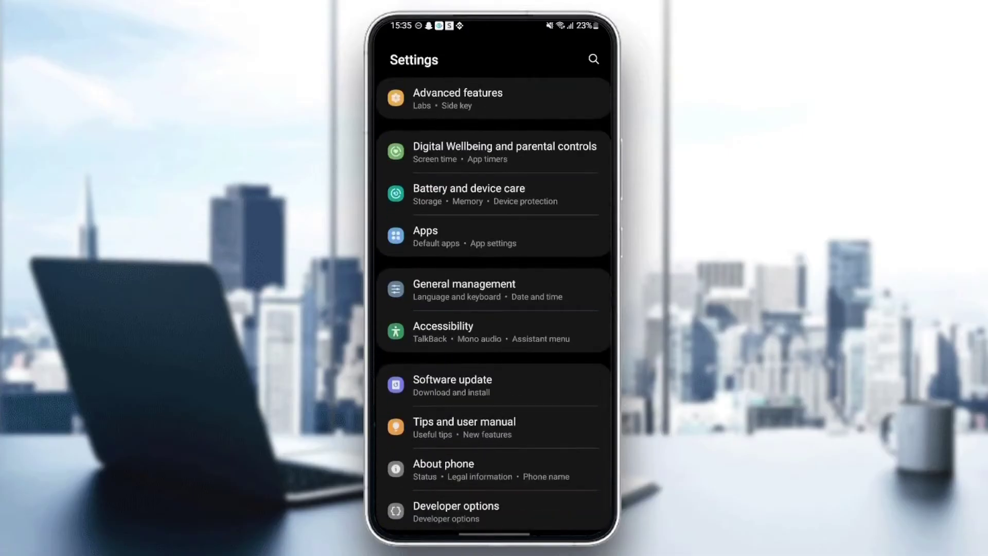
click(463, 236)
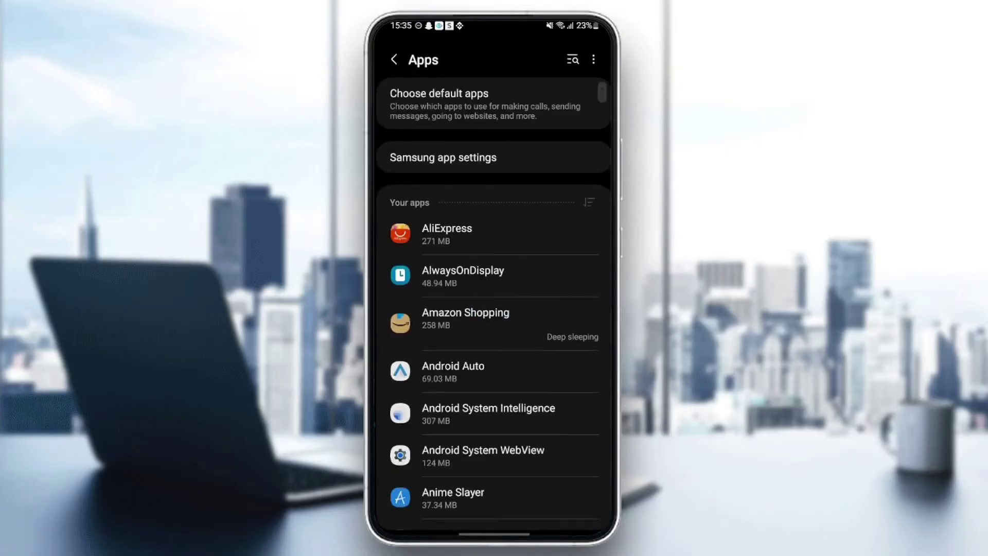
scroll(494, 308, down, 3)
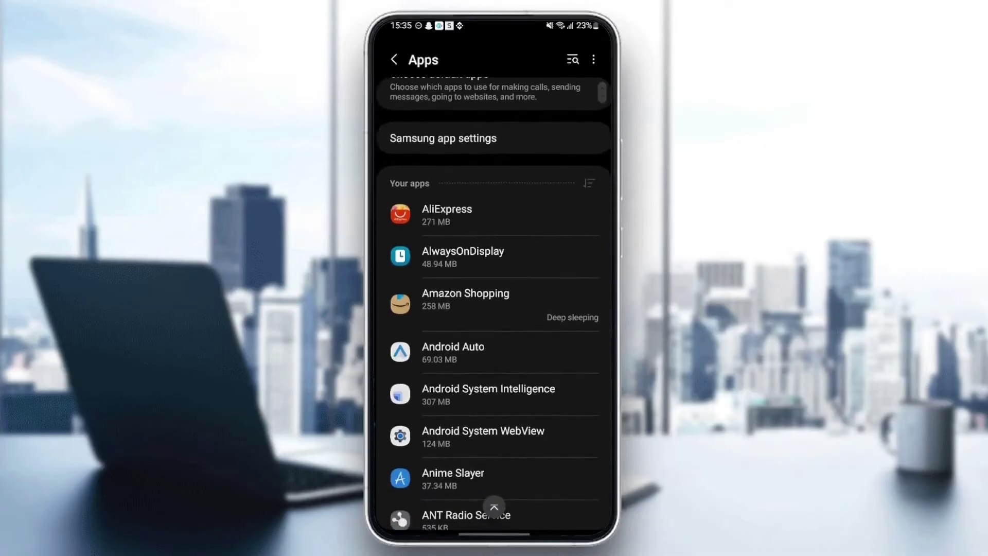
scroll(494, 310, down, 2)
scroll(494, 309, down, 1)
scroll(494, 309, down, 3)
scroll(494, 309, down, 2)
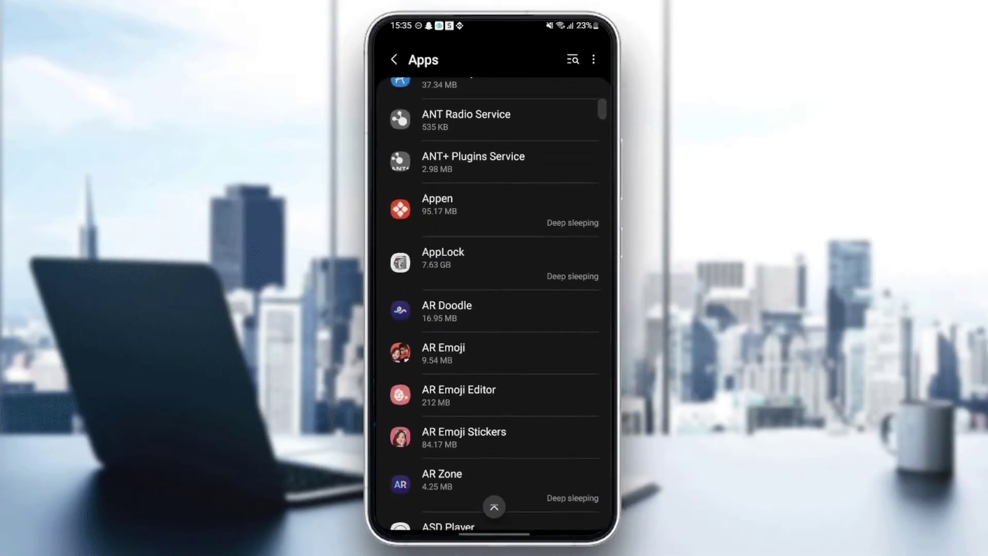
scroll(494, 310, down, 4)
scroll(494, 309, down, 2)
scroll(494, 309, down, 5)
scroll(494, 309, down, 3)
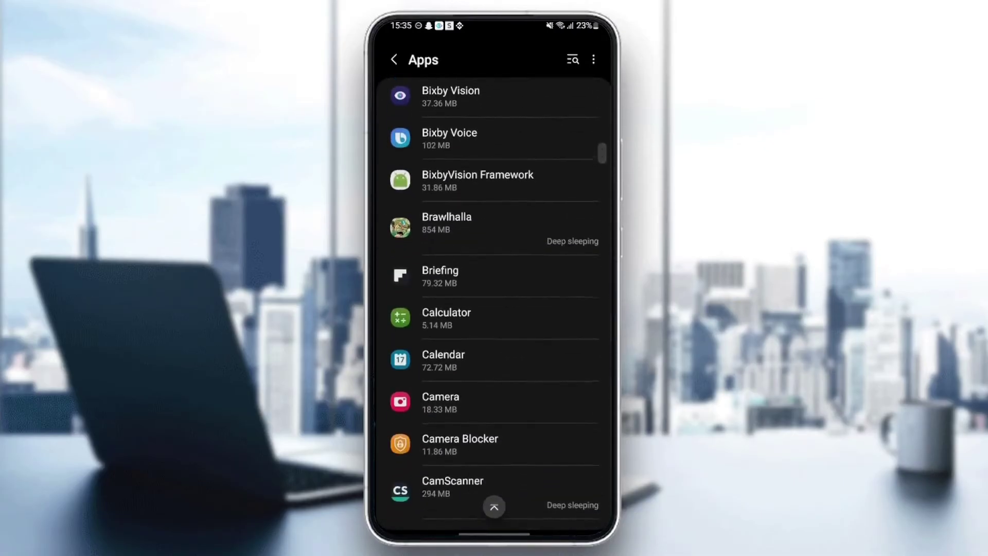
scroll(495, 308, down, 2)
scroll(494, 309, down, 3)
scroll(495, 309, down, 5)
scroll(495, 309, down, 1)
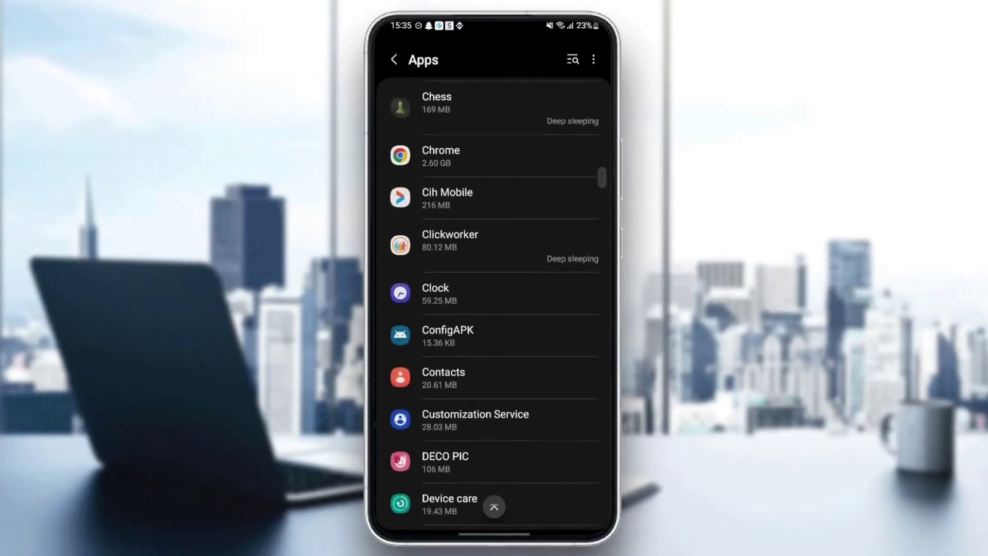
scroll(494, 309, down, 1)
scroll(494, 308, down, 4)
scroll(494, 308, down, 4)
scroll(495, 309, down, 3)
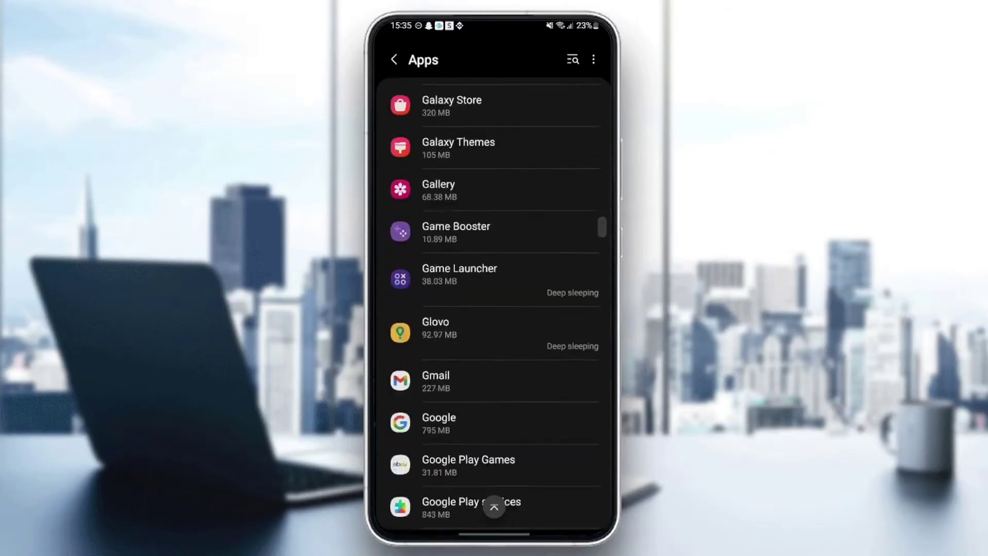
scroll(494, 309, down, 4)
scroll(494, 309, down, 2)
scroll(494, 309, down, 4)
scroll(495, 309, down, 1)
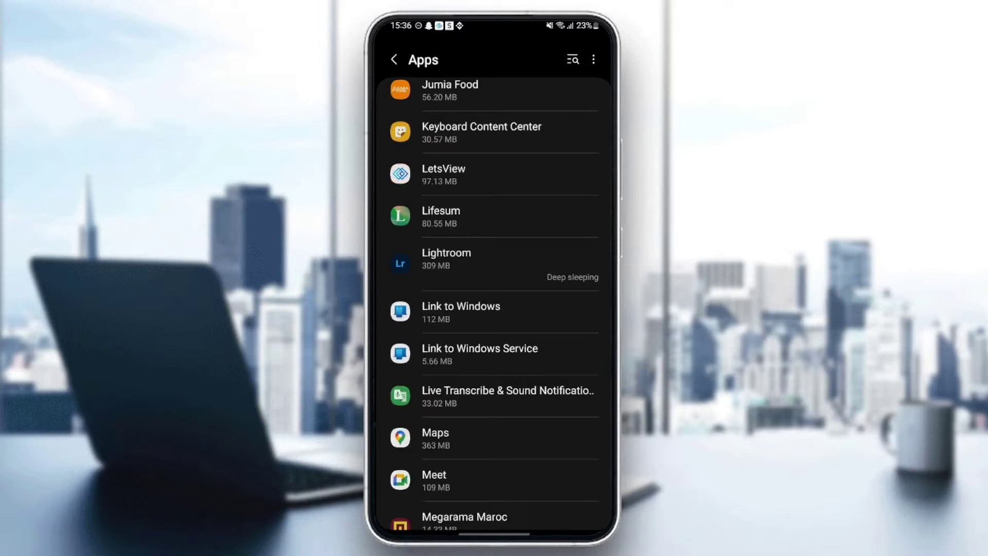
scroll(494, 309, down, 2)
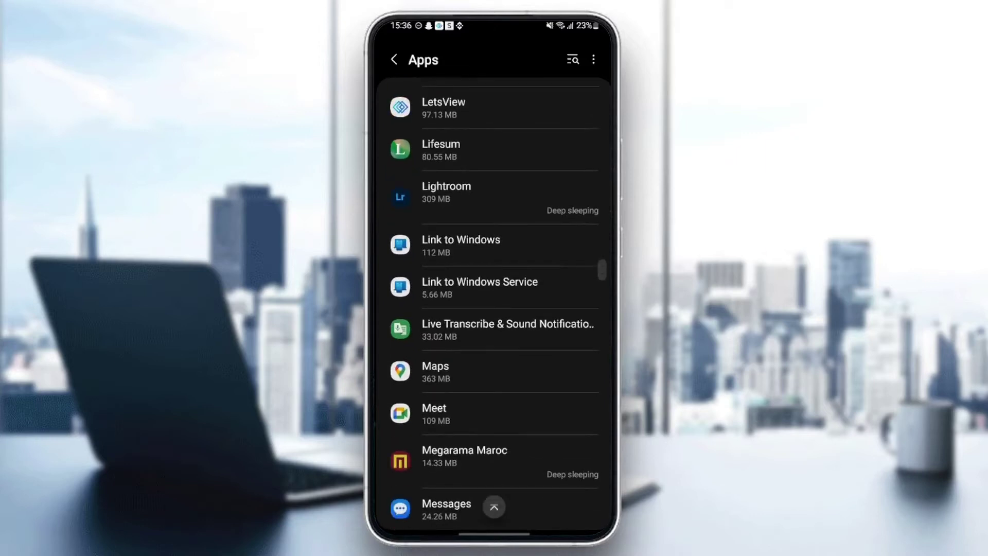
Open Maps' App info page and view its Notifications settings
click(494, 371)
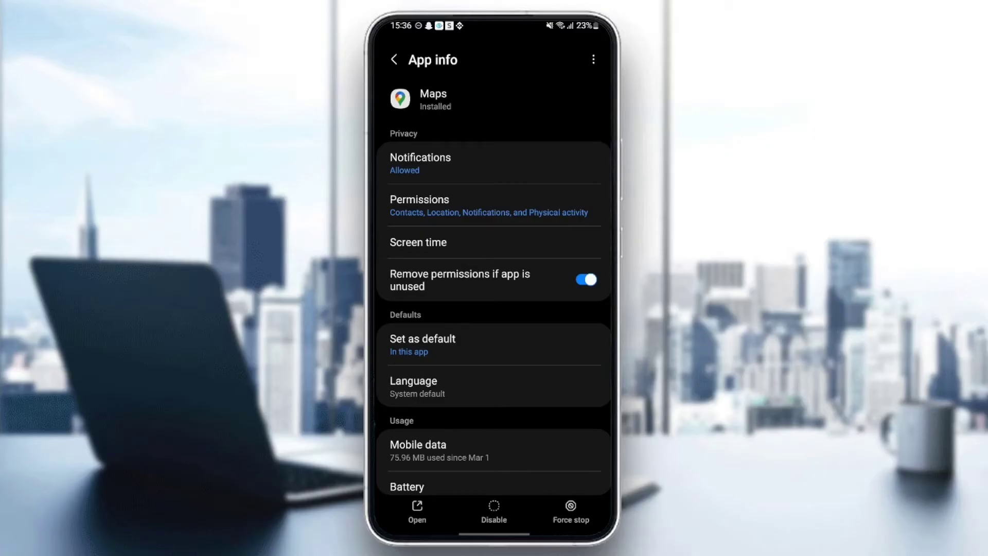
click(420, 162)
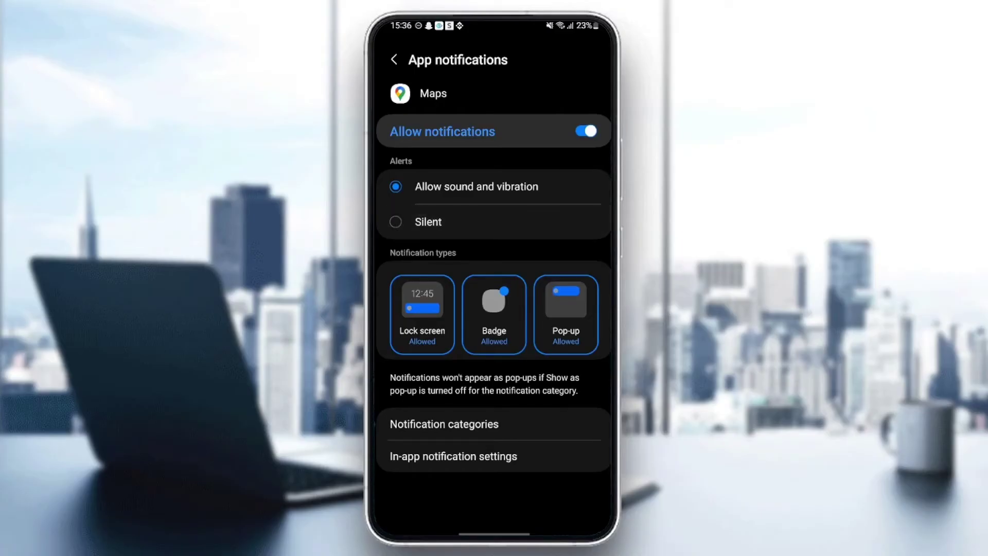
Check Maps' allowed and not-allowed permissions, such as Location, then return to App info
key(Escape)
click(489, 205)
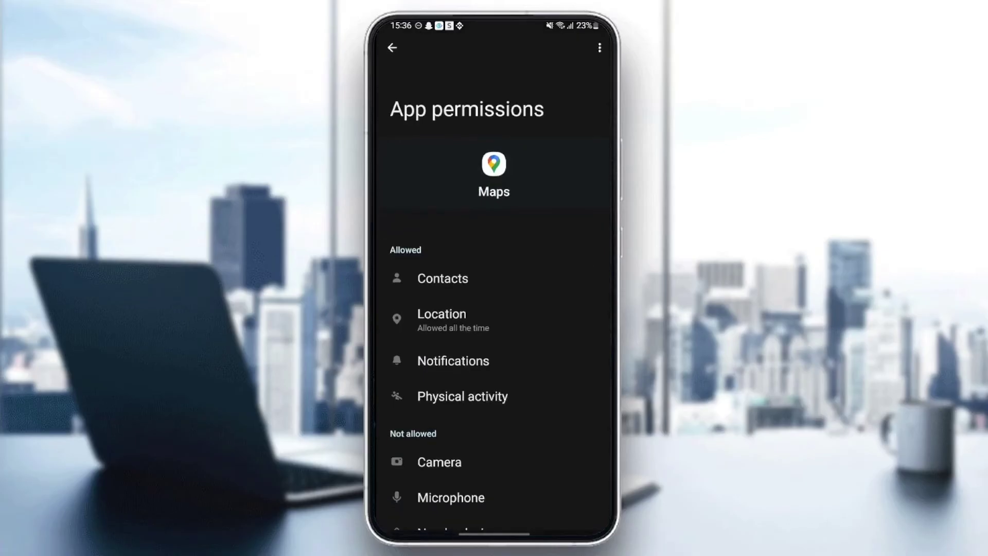
scroll(494, 348, down, 2)
scroll(494, 348, up, 3)
scroll(494, 347, down, 1)
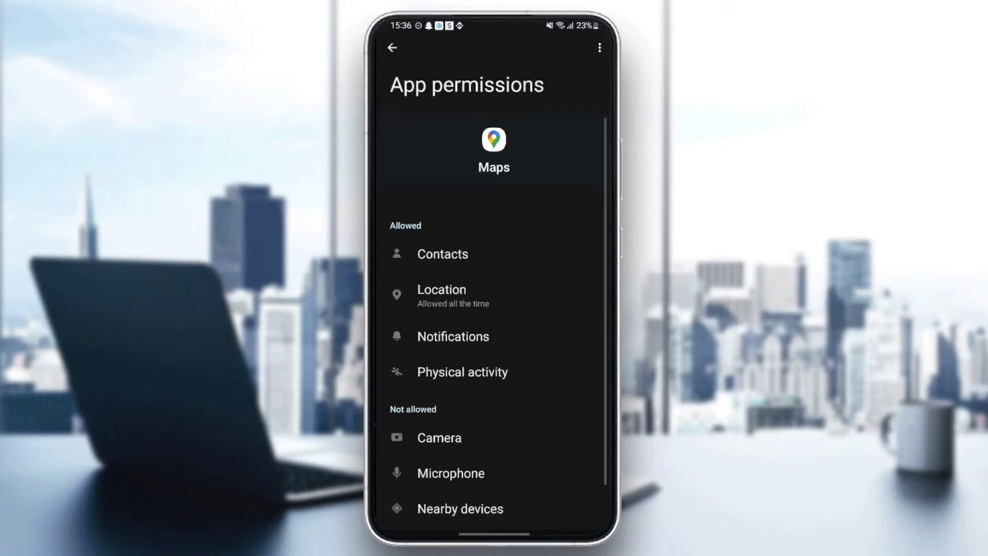
scroll(494, 347, down, 2)
scroll(493, 347, up, 3)
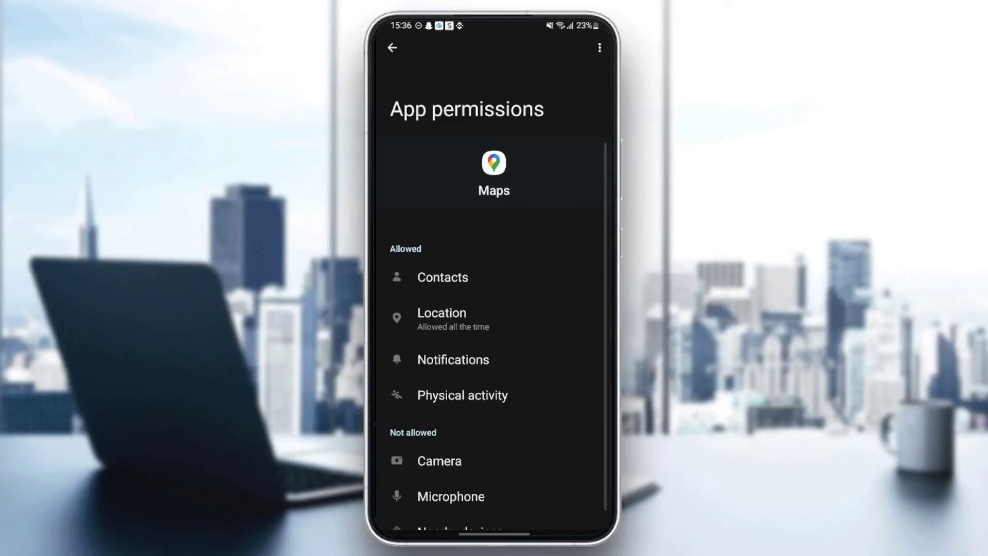
key(Escape)
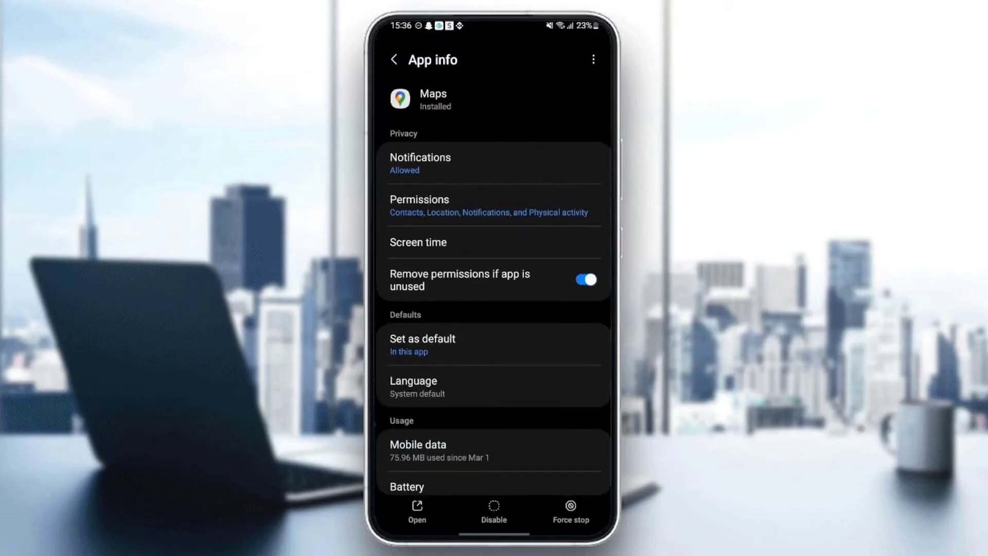
scroll(494, 286, down, 2)
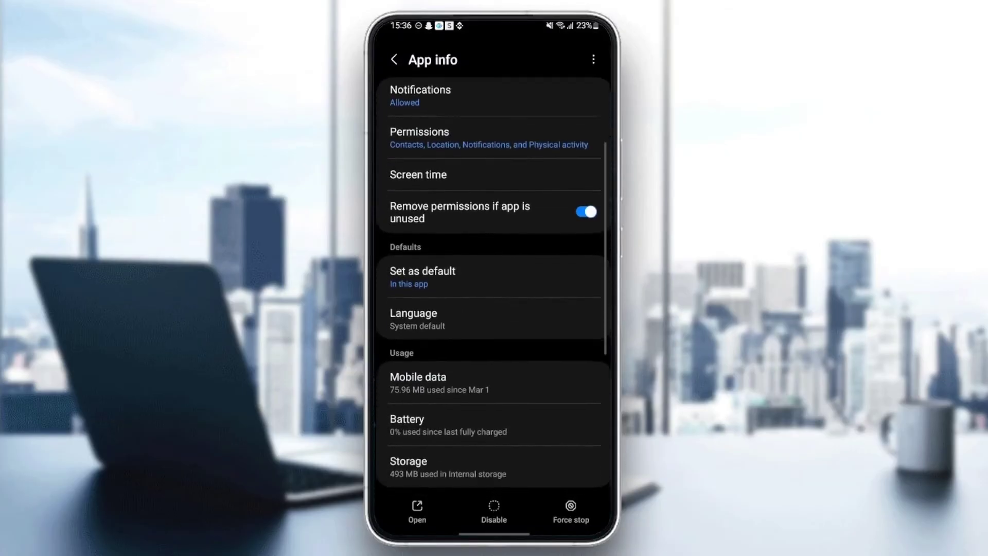
scroll(494, 286, down, 3)
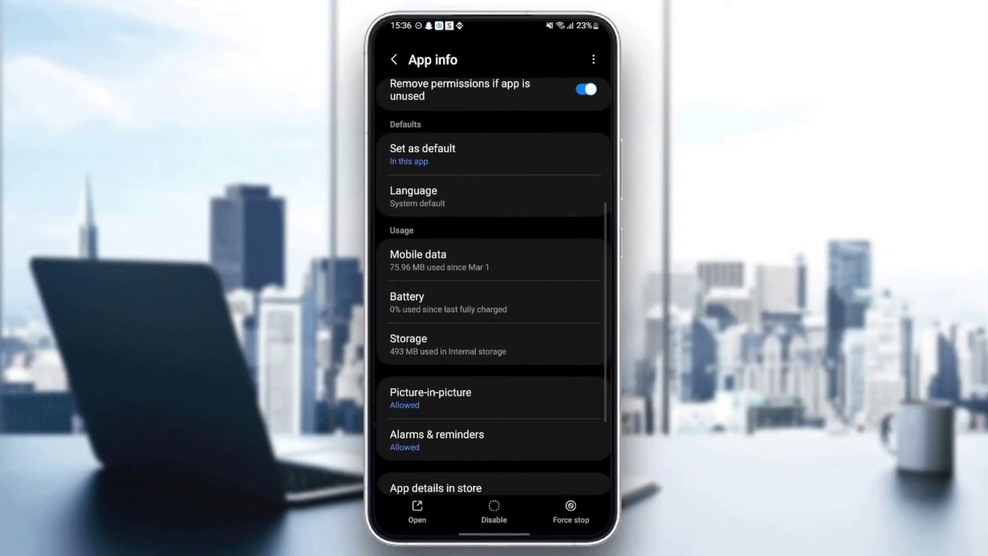
scroll(495, 286, down, 2)
Clear the cache on Maps' Storage page so it reads 0 B
click(509, 290)
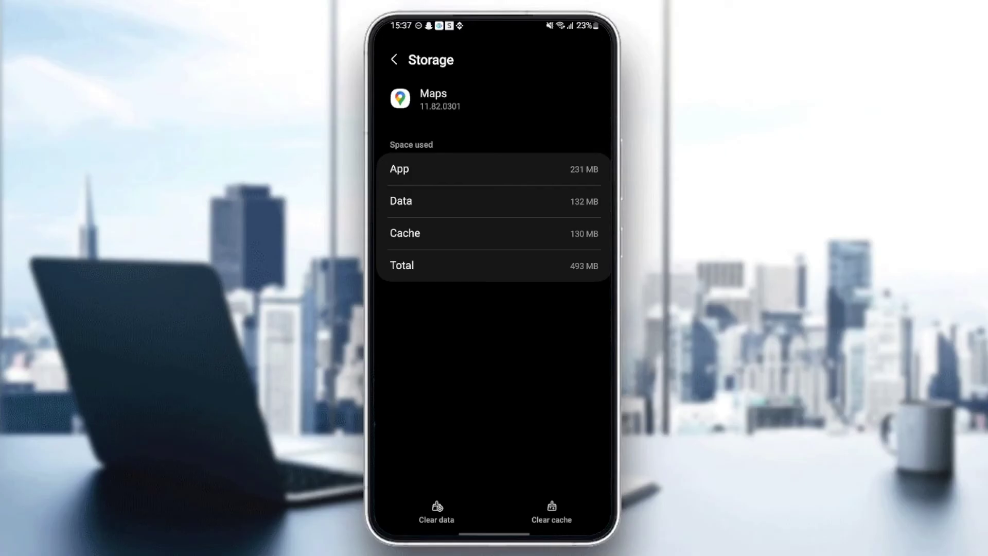
click(551, 512)
Relaunch Google Maps from the Google folder in the app drawer
key(Escape)
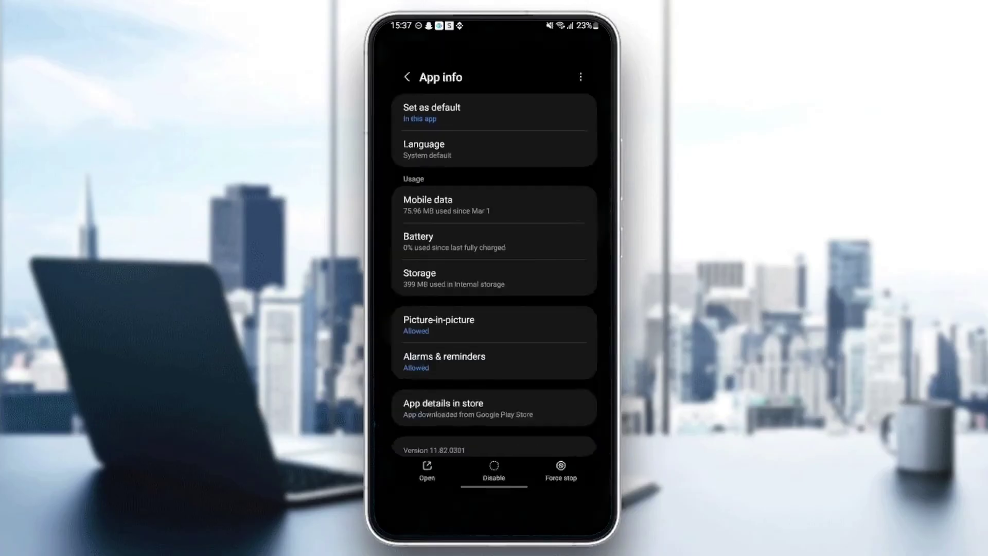
key(Home)
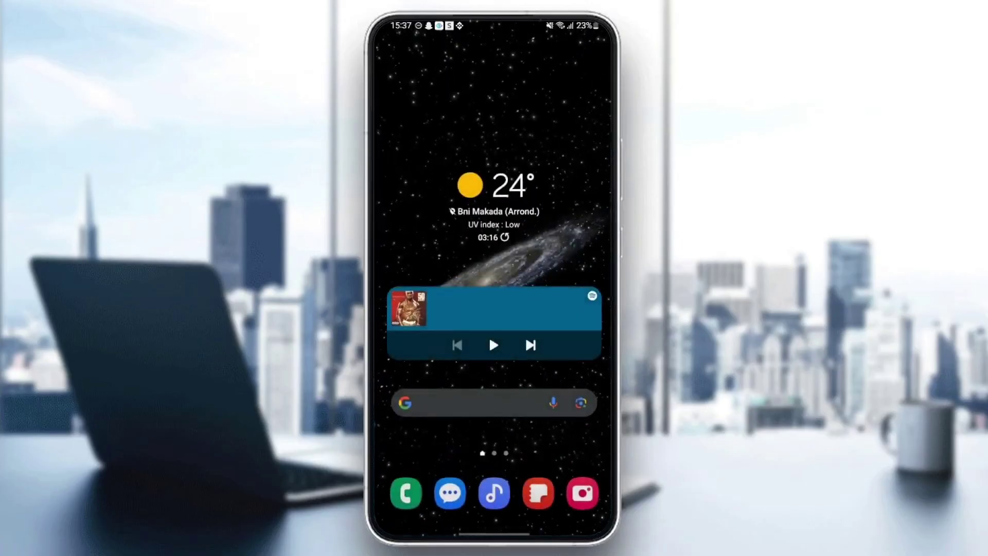
drag(494, 433, 494, 193)
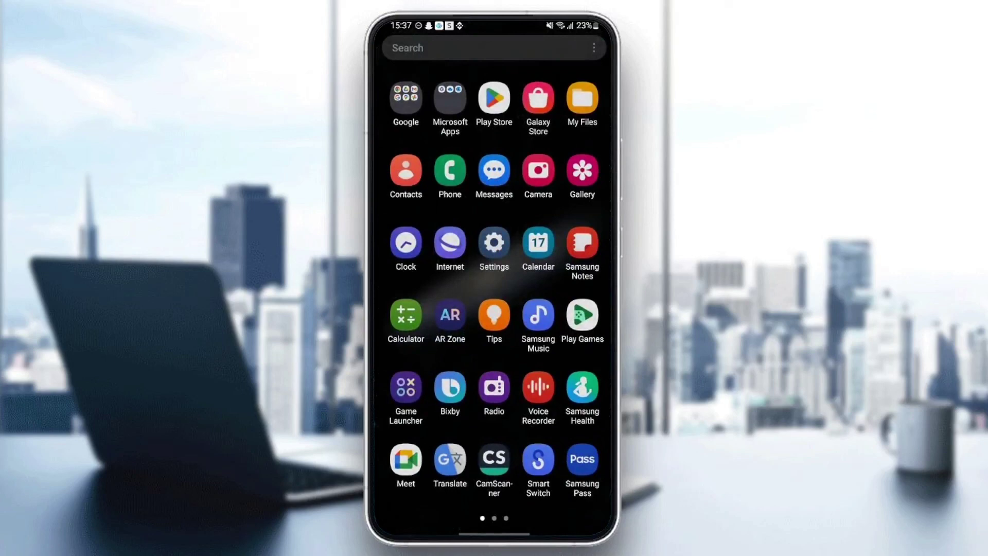
click(405, 100)
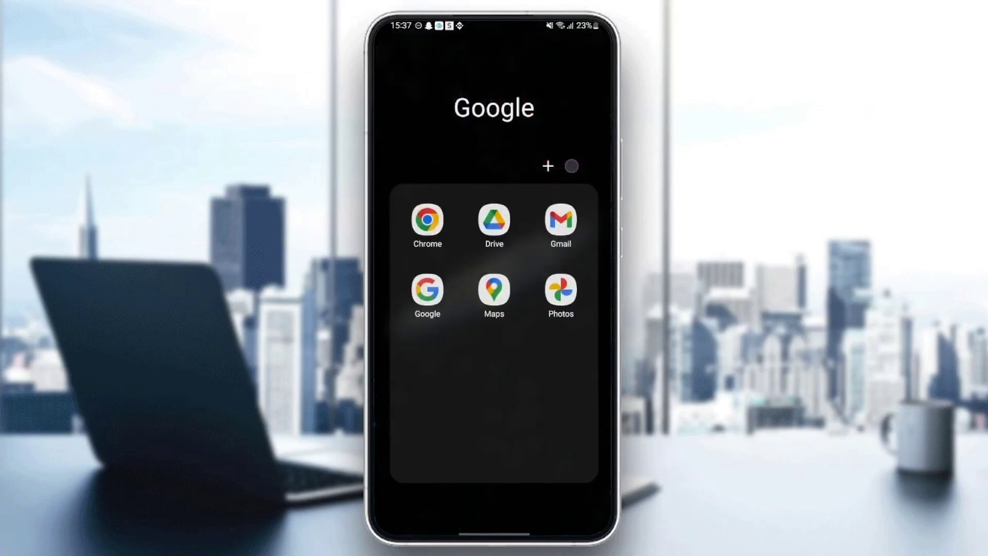
click(494, 290)
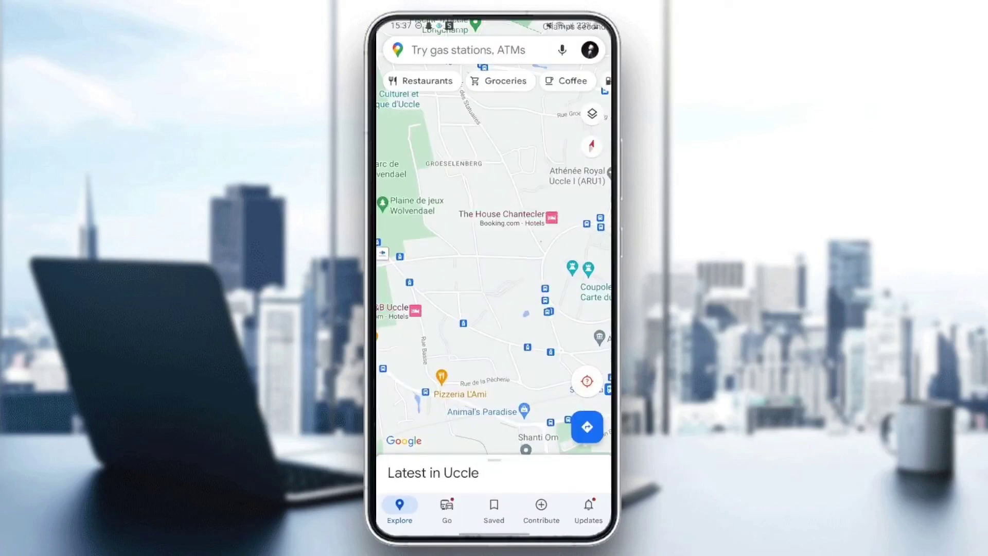